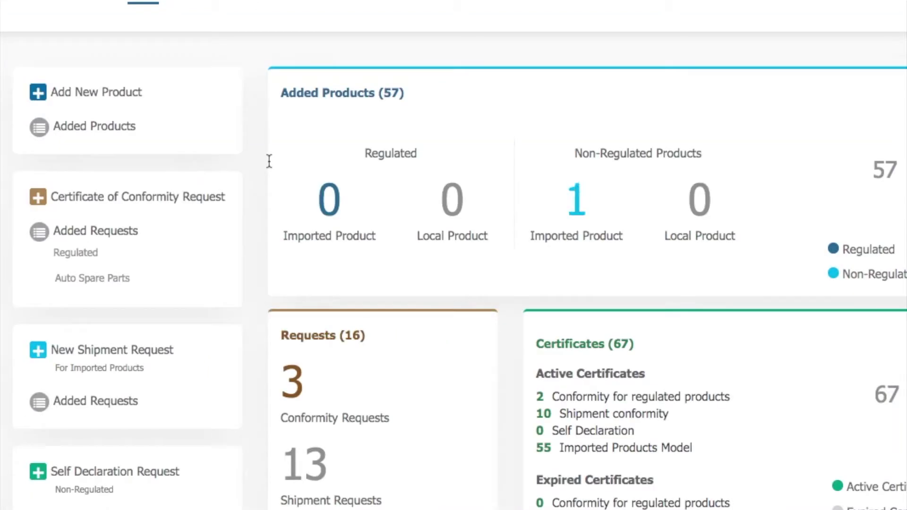
# - Scroll down the Select Free Trade products page to view the product list
pyautogui.scroll(-3, 269, 161)
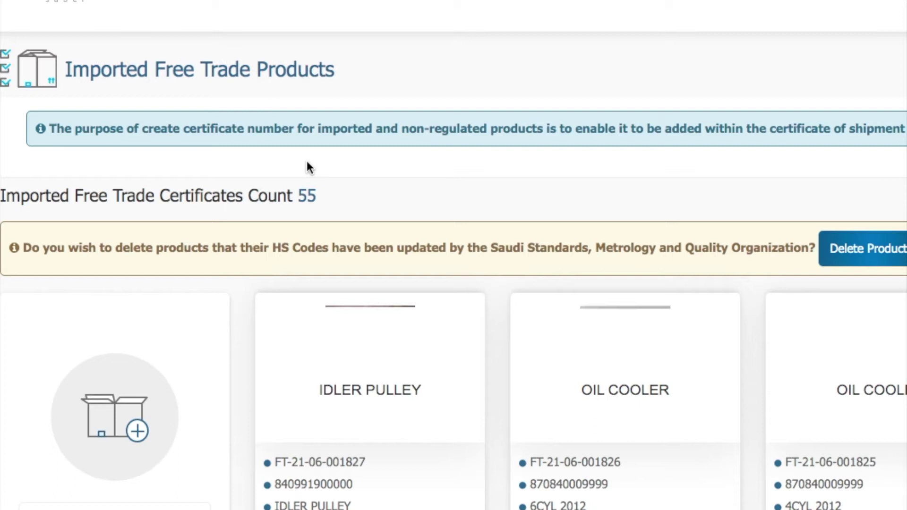
pyautogui.scroll(-5, 308, 163)
pyautogui.scroll(-1, 307, 163)
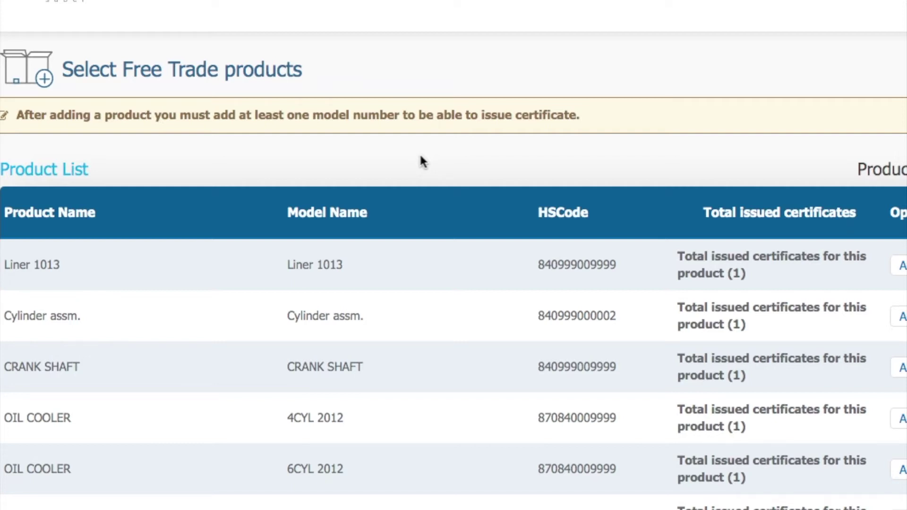
pyautogui.scroll(-3, 421, 158)
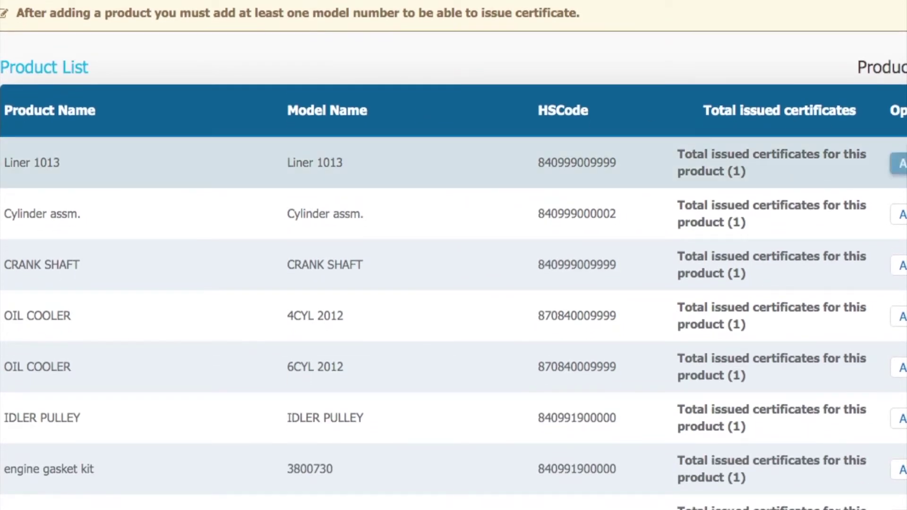
pyautogui.click(900, 163)
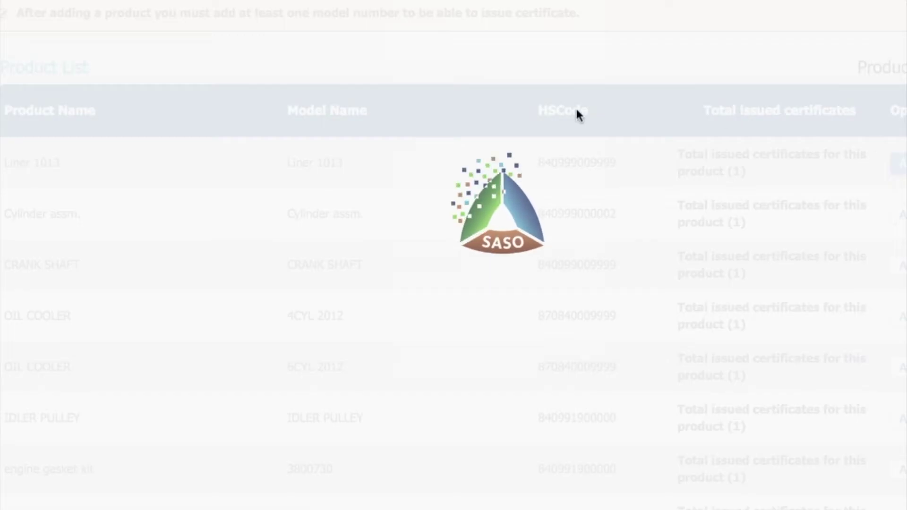
pyautogui.scroll(-10, 576, 113)
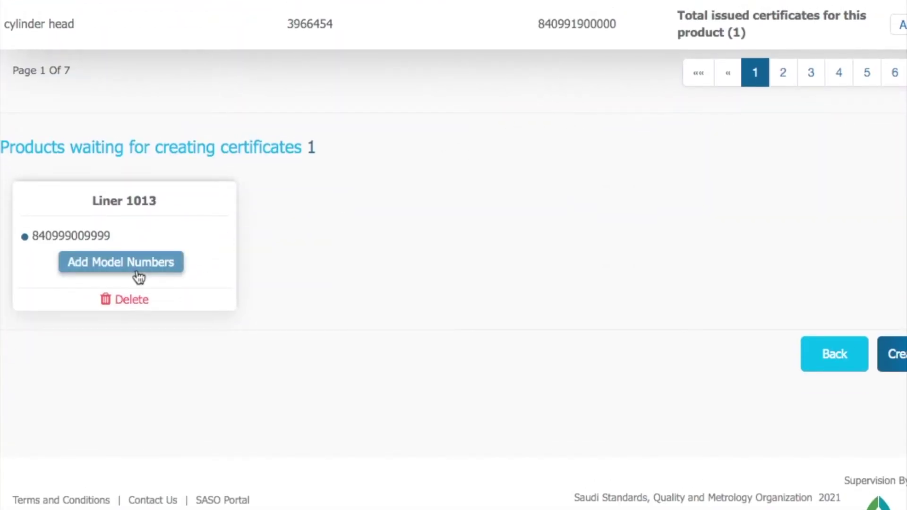
# - Manually enter and save model number 1013 for Liner 1013, then close the window
pyautogui.click(151, 265)
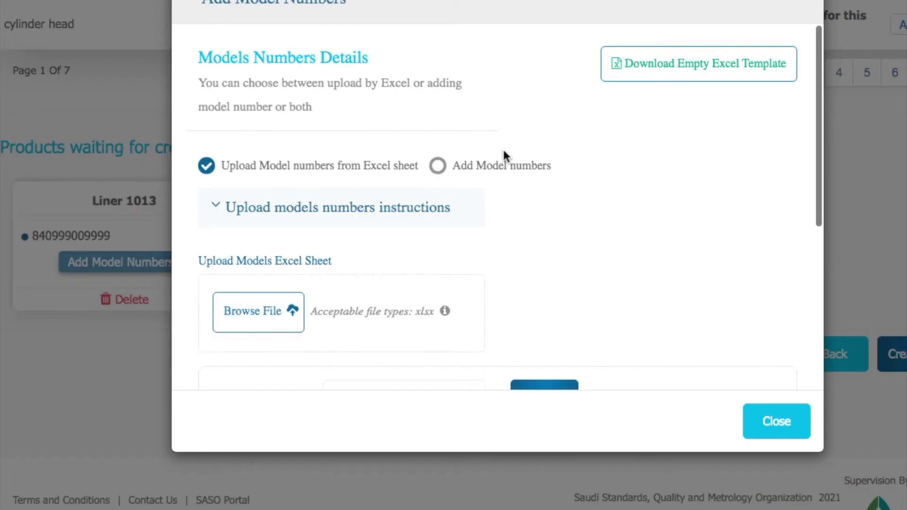
pyautogui.click(498, 172)
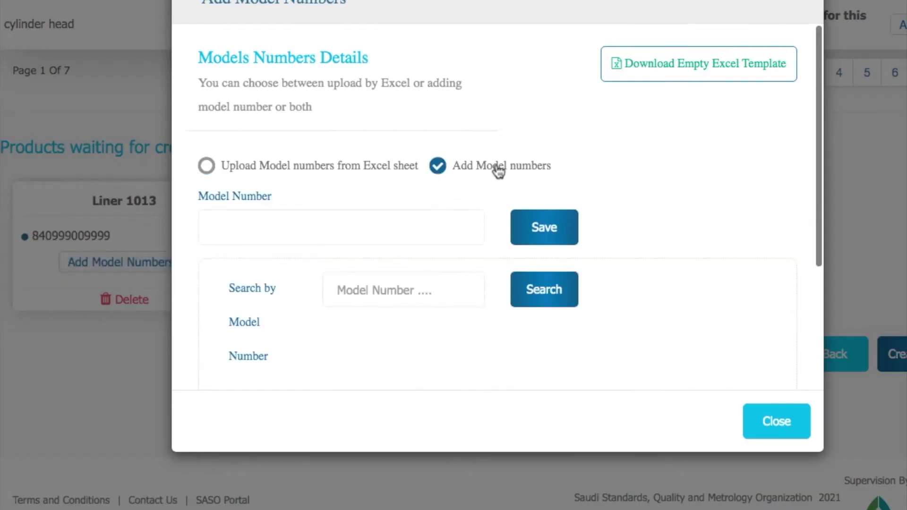
pyautogui.scroll(-3, 498, 172)
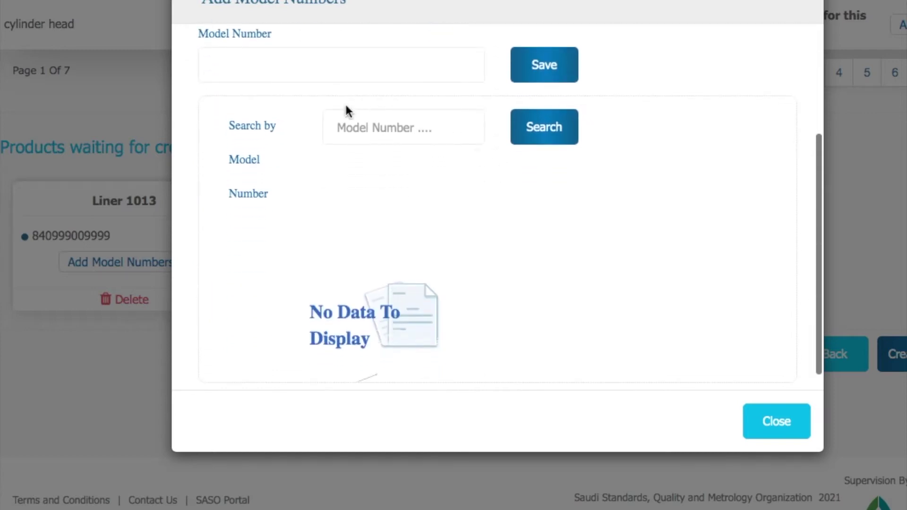
pyautogui.click(389, 88)
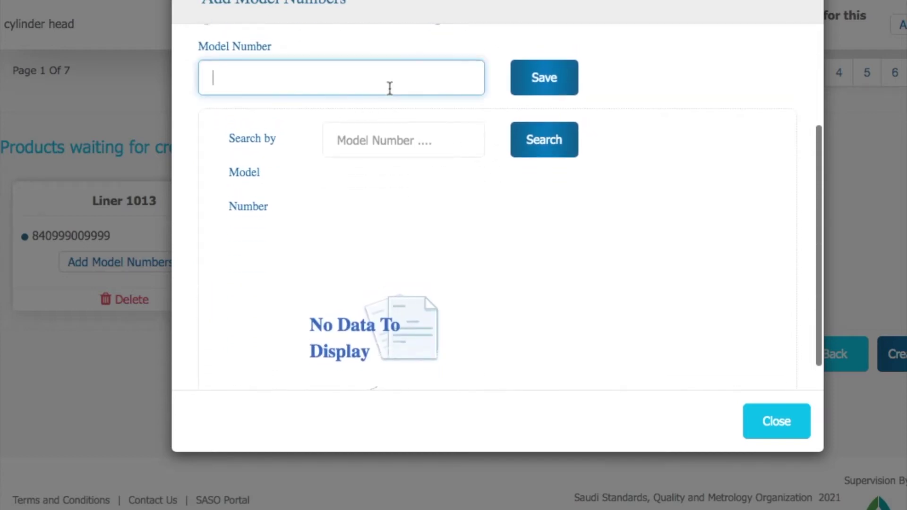
pyautogui.write('1013')
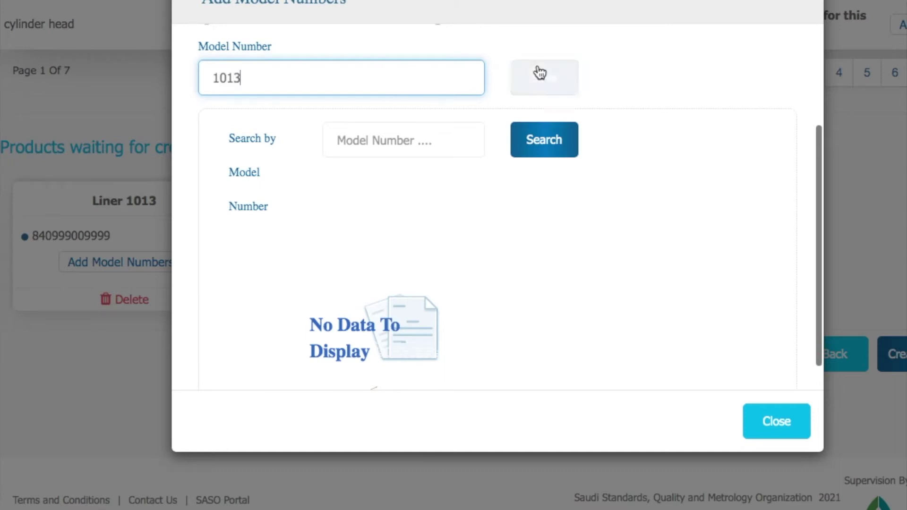
pyautogui.click(557, 78)
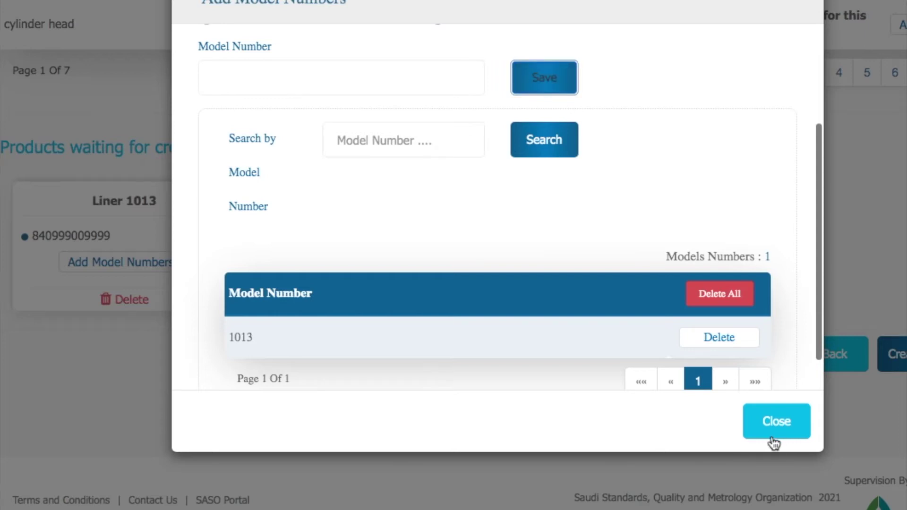
pyautogui.click(776, 432)
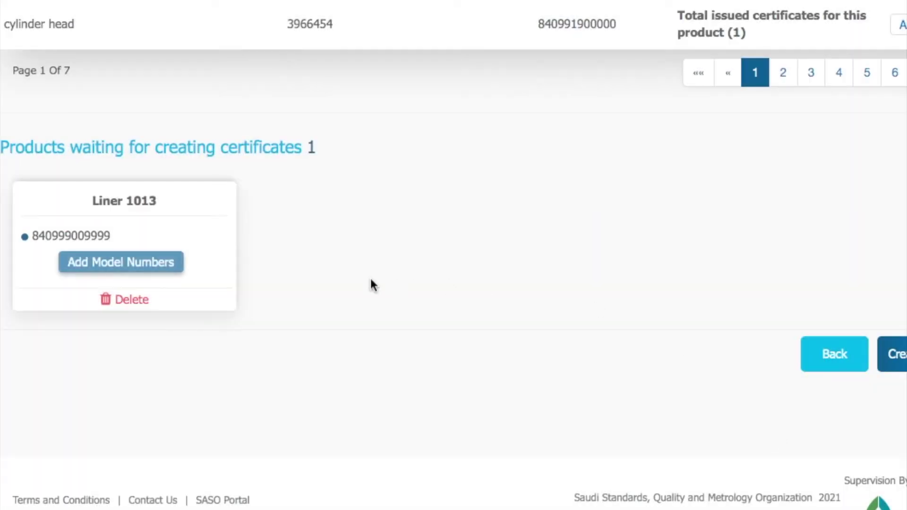
# - Back on the dashboard, begin a new shipment request for imported products
pyautogui.scroll(1, 371, 280)
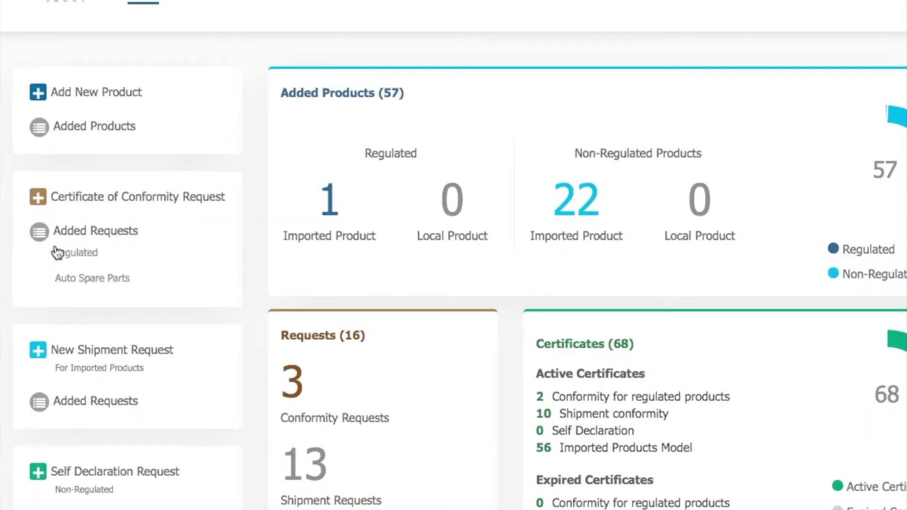
pyautogui.scroll(-4, 54, 255)
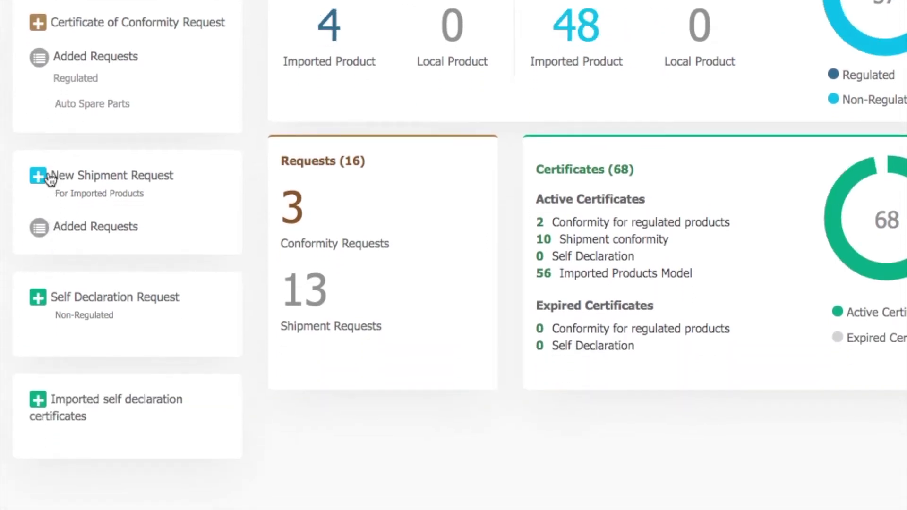
pyautogui.click(38, 177)
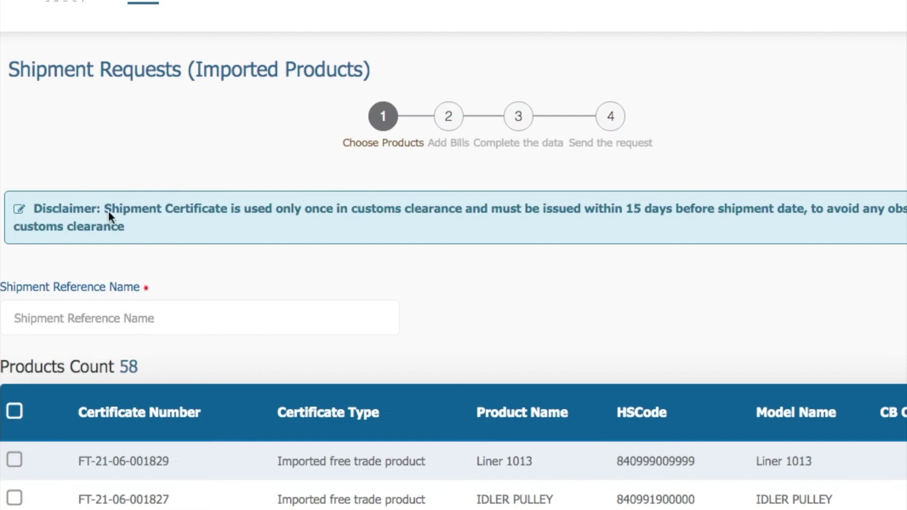
pyautogui.click(62, 315)
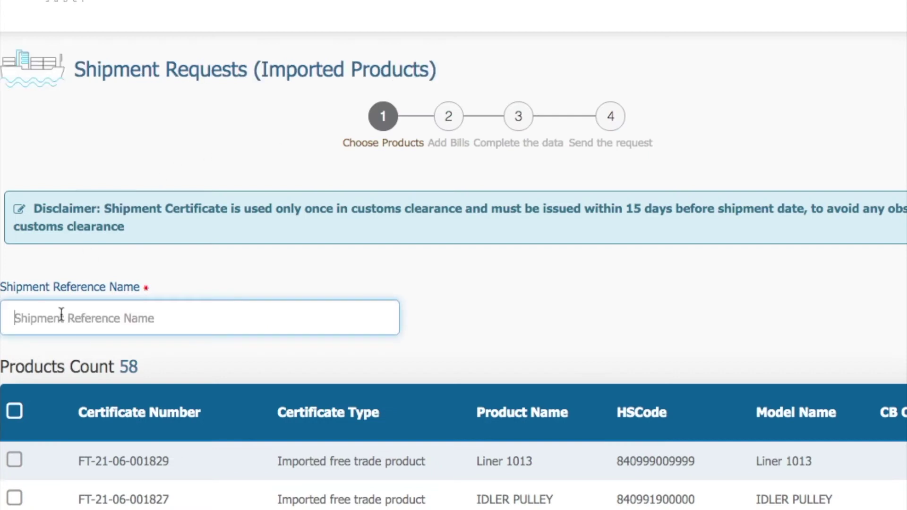
pyautogui.write('XYZ')
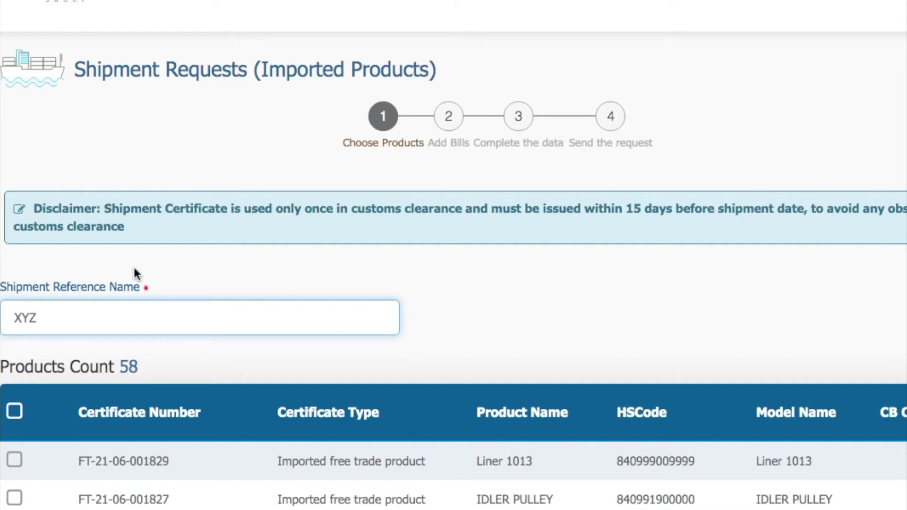
pyautogui.scroll(-6, 133, 272)
pyautogui.scroll(-1, 134, 267)
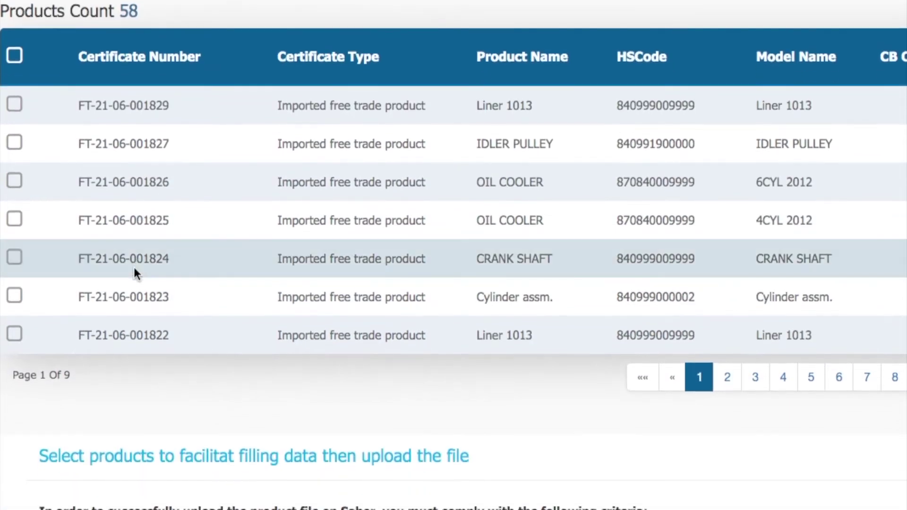
pyautogui.click(14, 106)
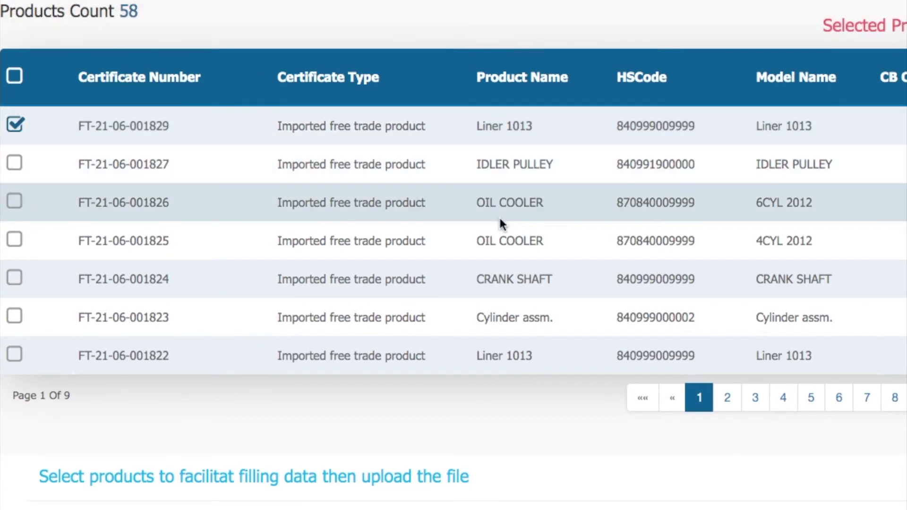
pyautogui.scroll(-5, 498, 217)
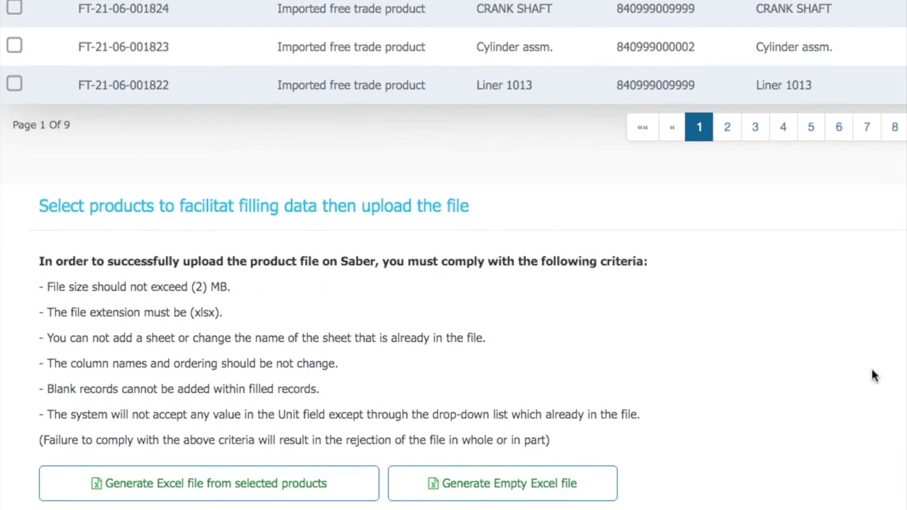
pyautogui.scroll(-5, 870, 367)
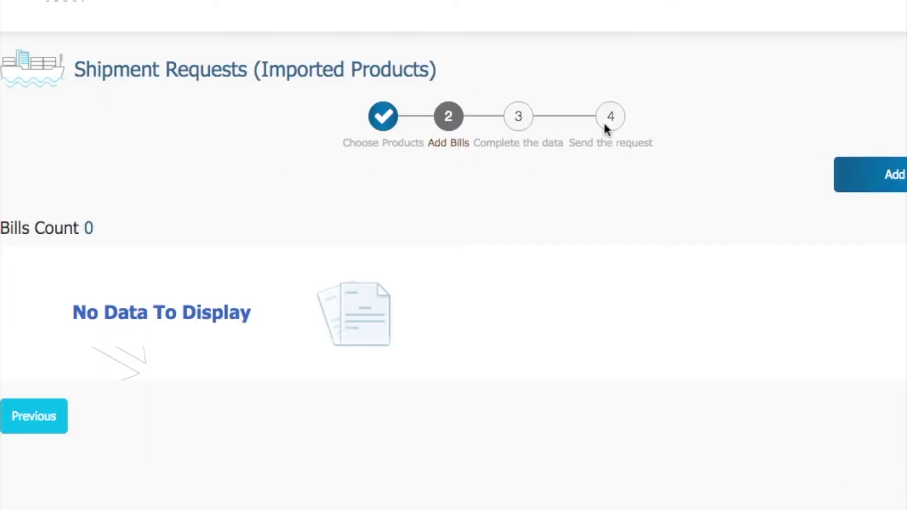
# - Add a new bill with reference name ABC and bill date 01/06/2021
pyautogui.click(856, 159)
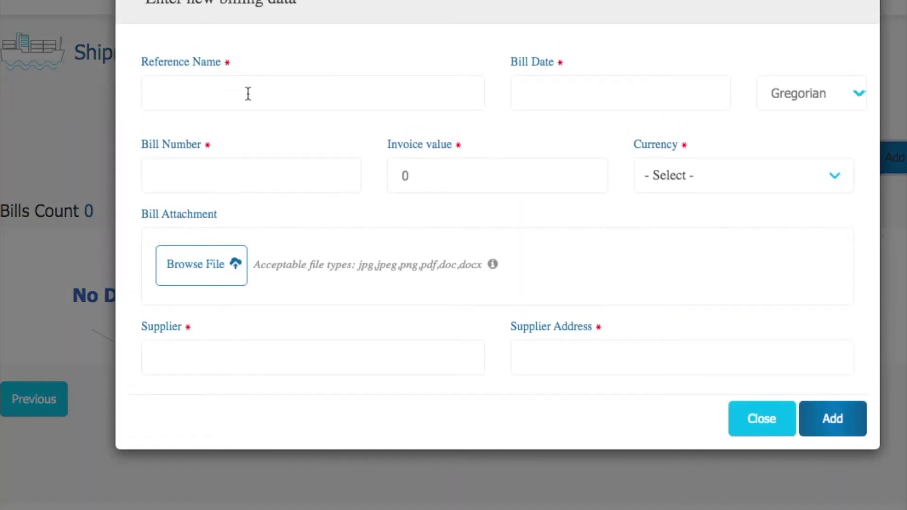
pyautogui.click(248, 93)
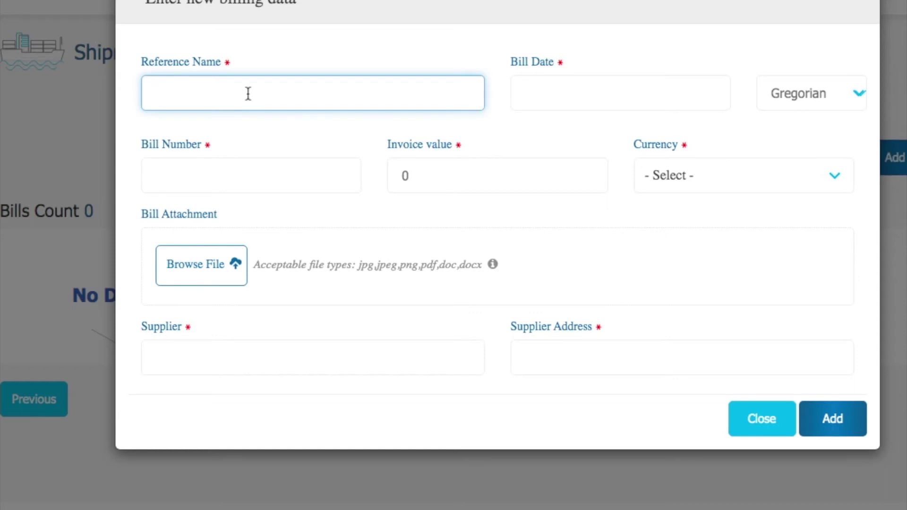
pyautogui.write('ABC')
pyautogui.click(541, 95)
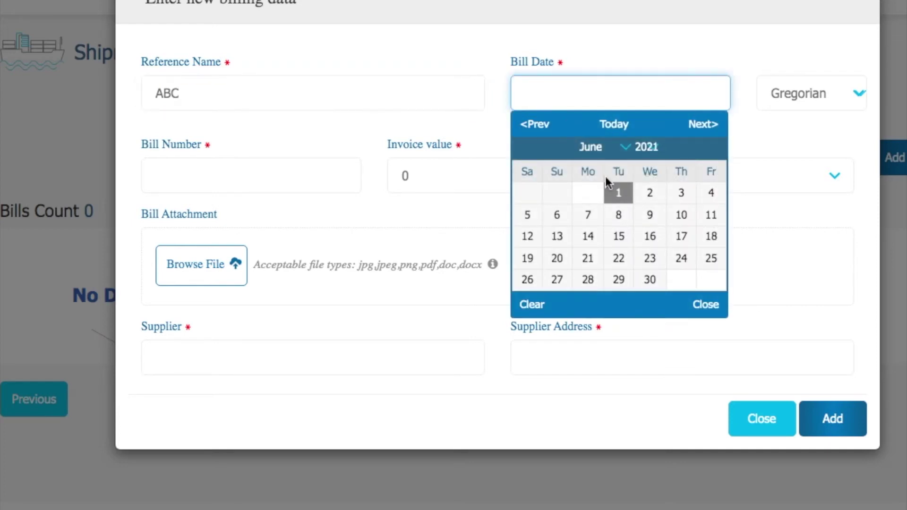
pyautogui.click(619, 193)
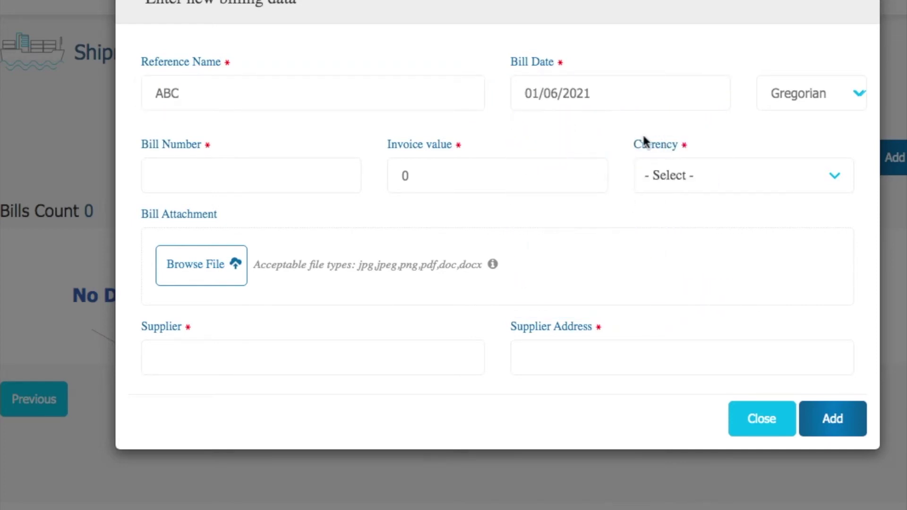
# - Enter the bill number and an invoice value of 1000 in US Dollar
pyautogui.click(286, 183)
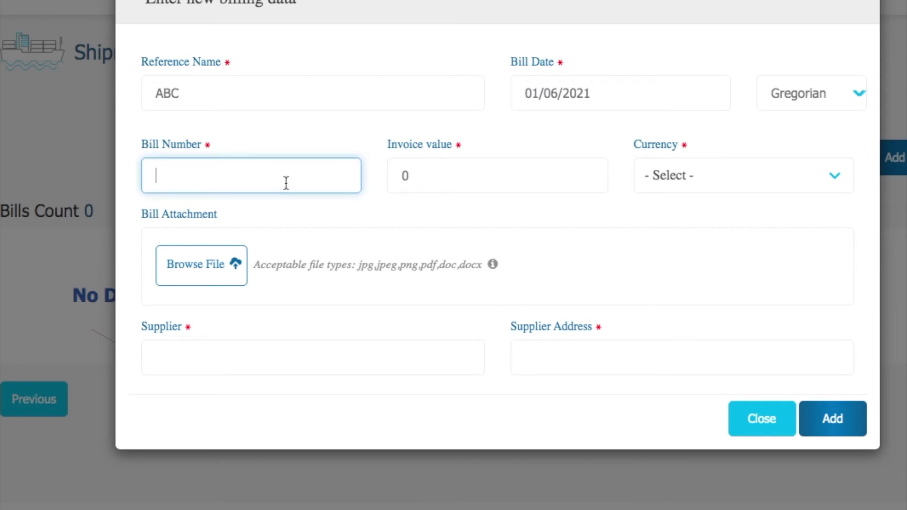
pyautogui.write('1234567')
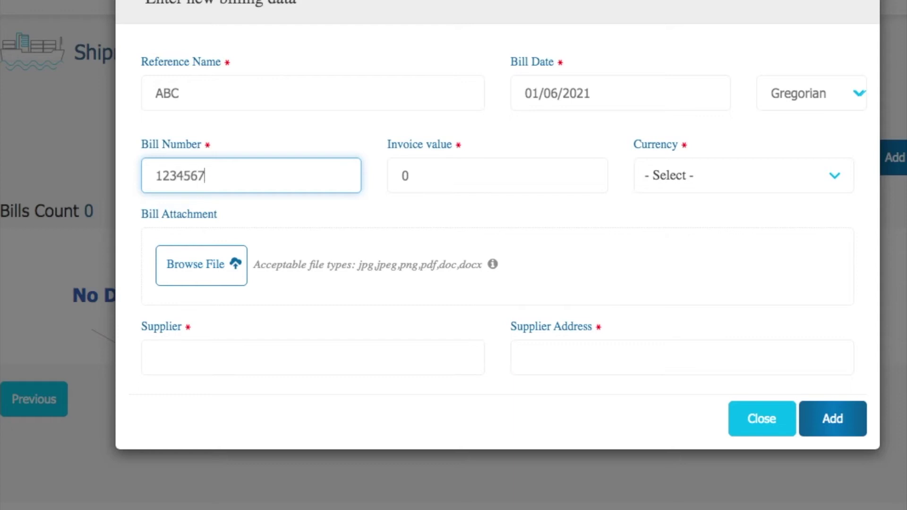
pyautogui.write('89')
pyautogui.click(414, 187)
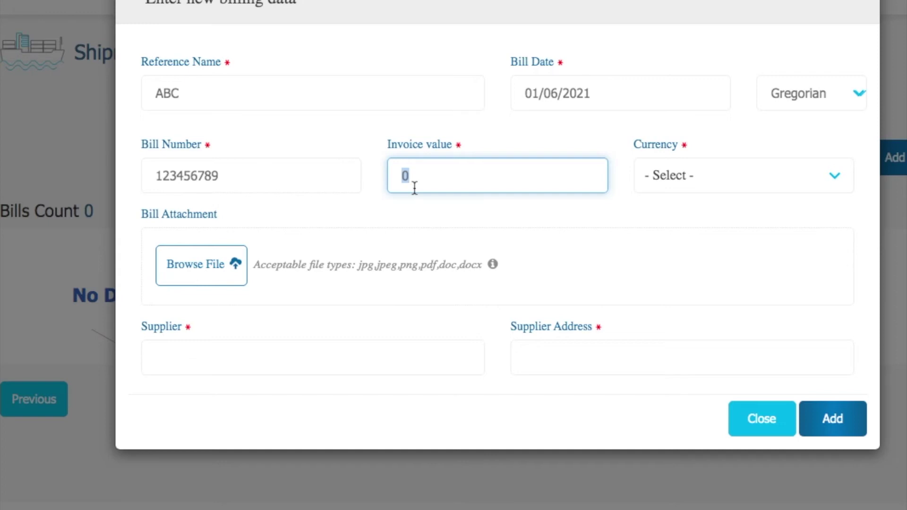
pyautogui.write('1000')
pyautogui.press('Tab')
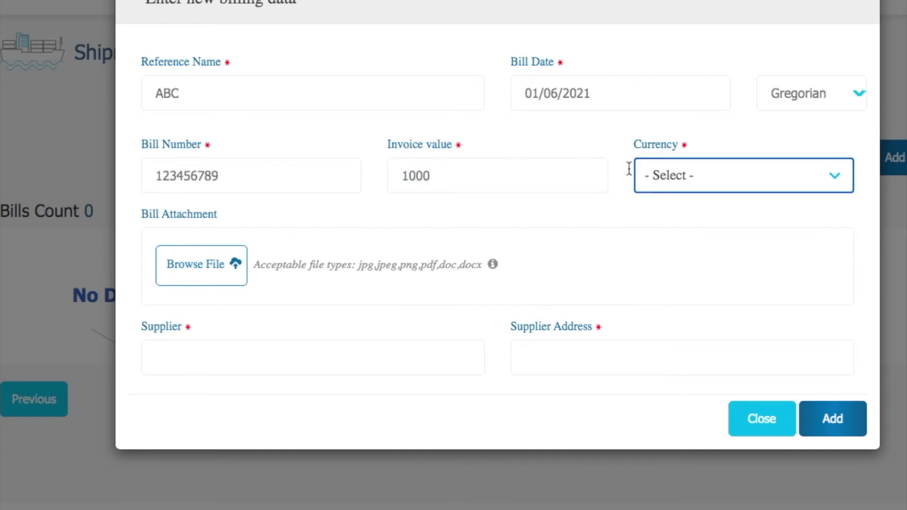
pyautogui.click(679, 173)
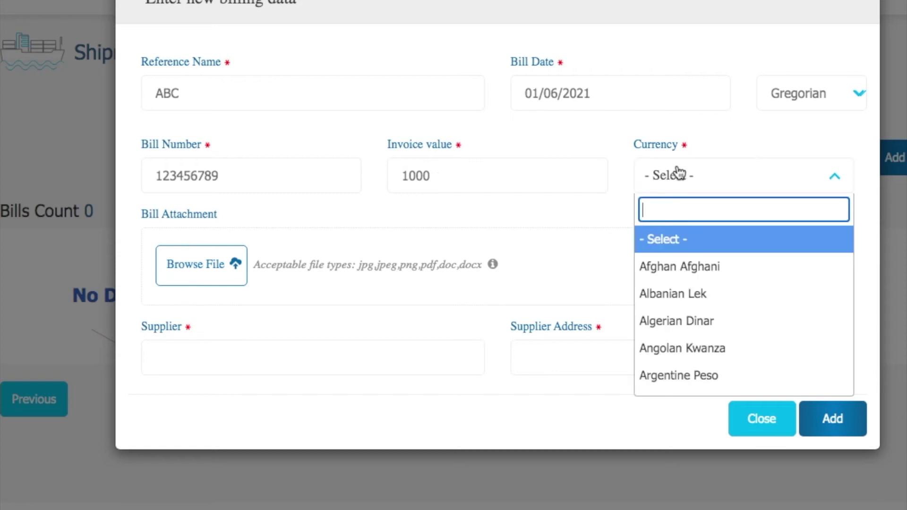
pyautogui.write('US')
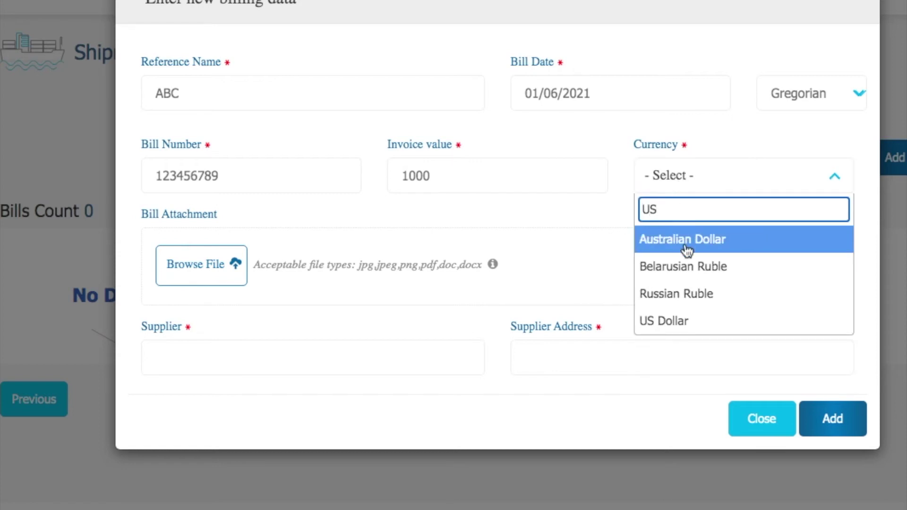
pyautogui.click(675, 319)
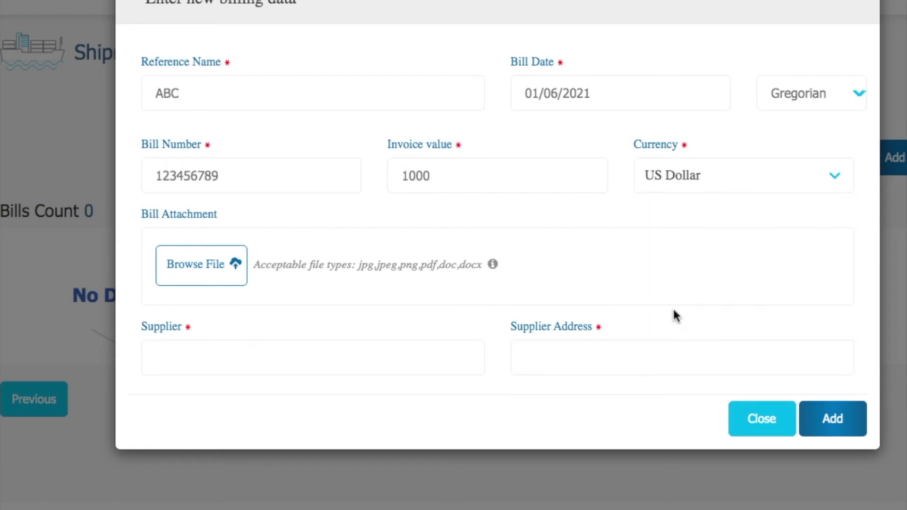
# - Upload PACKING LIST.pdf as the bill attachment
pyautogui.click(226, 263)
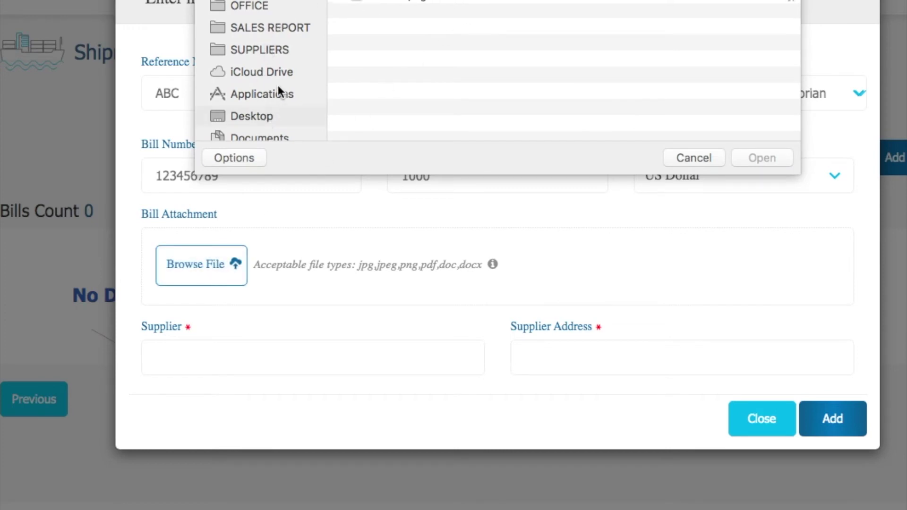
pyautogui.scroll(-5, 277, 85)
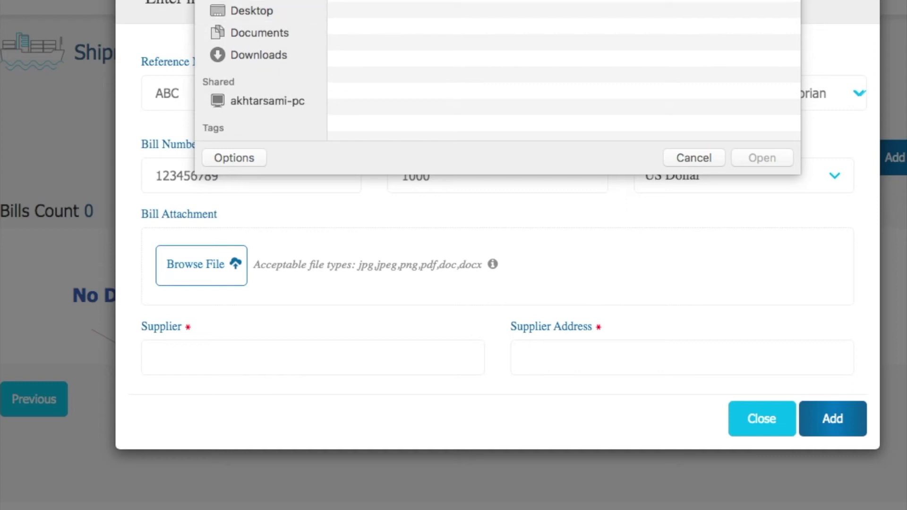
pyautogui.press('Return')
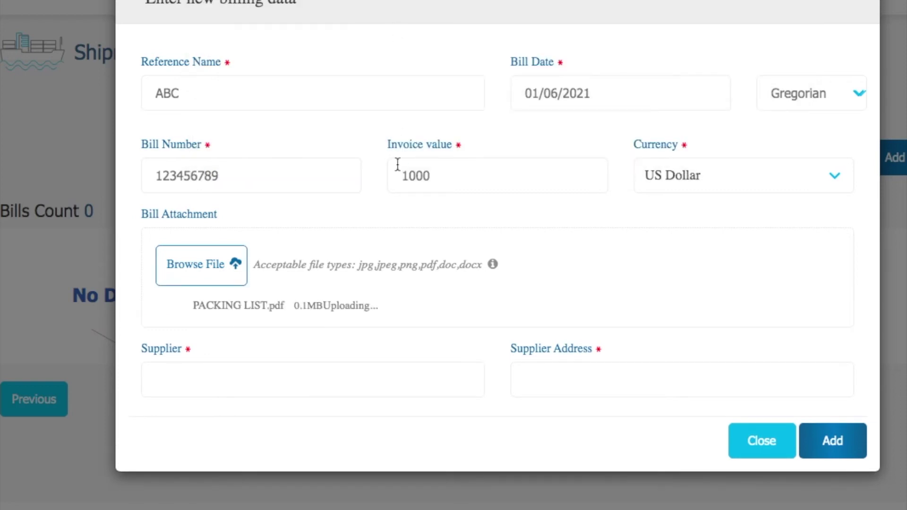
# - Enter supplier XYZ and the supplier address, then add the bill
pyautogui.click(294, 316)
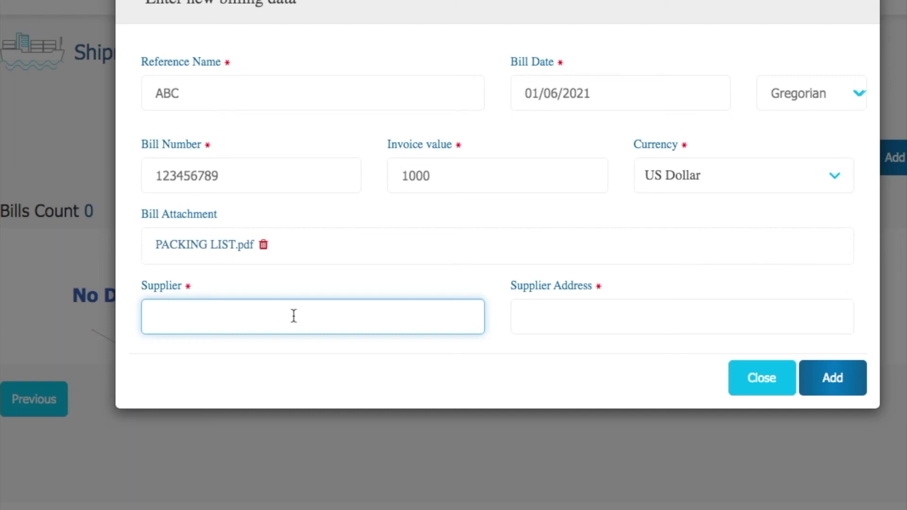
pyautogui.write('XYZ')
pyautogui.click(555, 324)
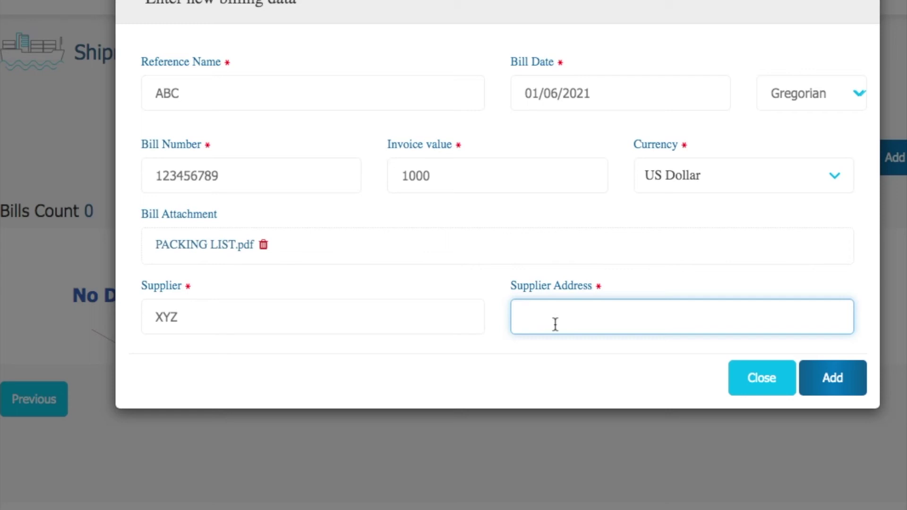
pyautogui.write('0213')
pyautogui.click(853, 373)
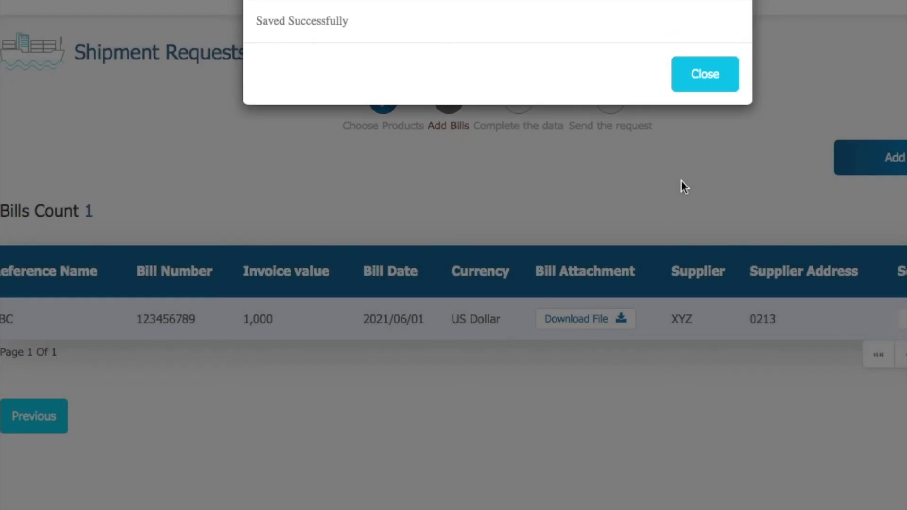
# - Dismiss the success message and review the saved bill and the Complete the data step
pyautogui.click(734, 75)
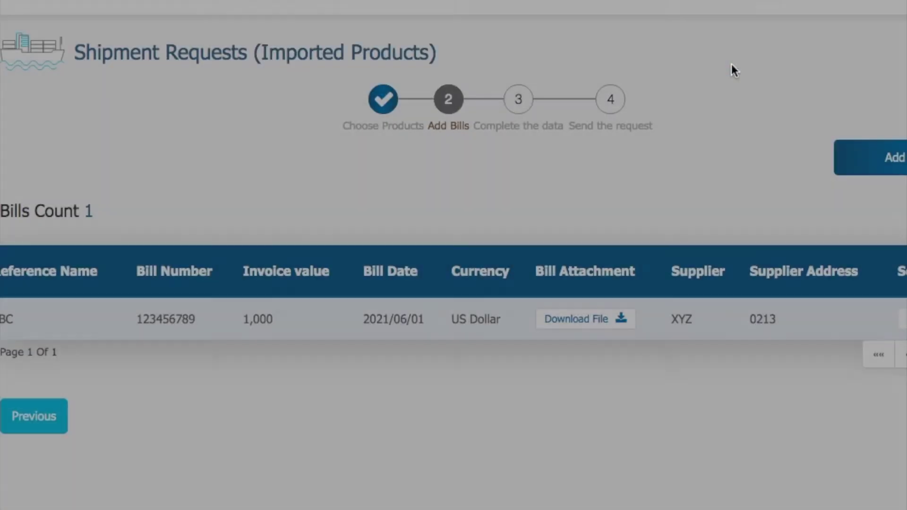
pyautogui.scroll(-2, 769, 171)
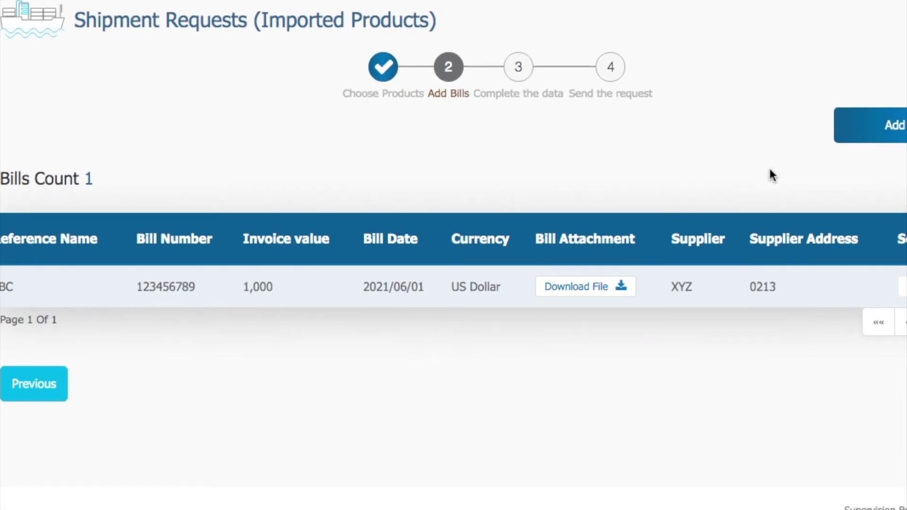
pyautogui.scroll(-1, 769, 170)
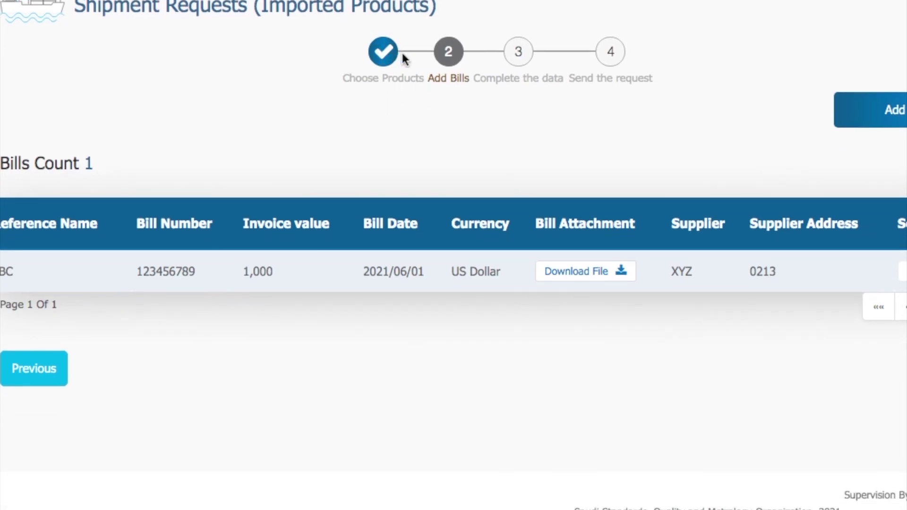
pyautogui.moveTo(348, 79); pyautogui.dragTo(420, 84)
pyautogui.moveTo(441, 84); pyautogui.dragTo(476, 88)
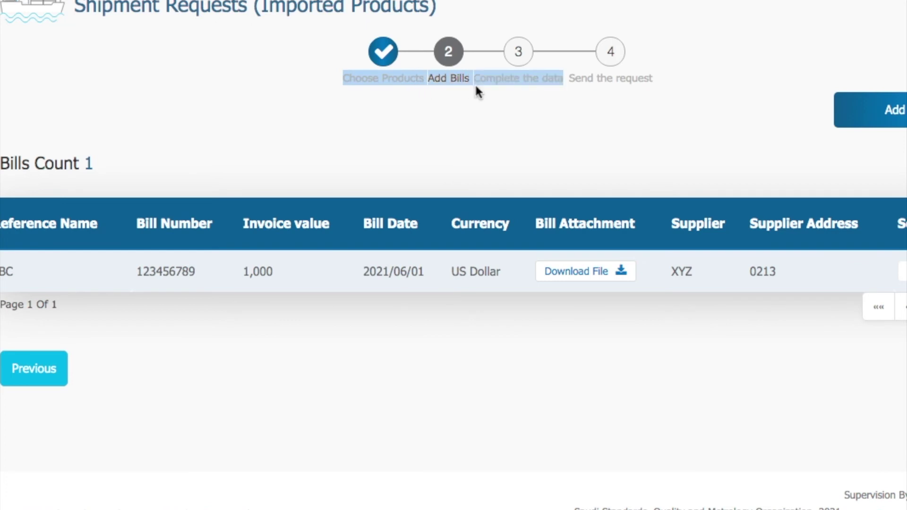
pyautogui.doubleClick(503, 75)
pyautogui.tripleClick(503, 76)
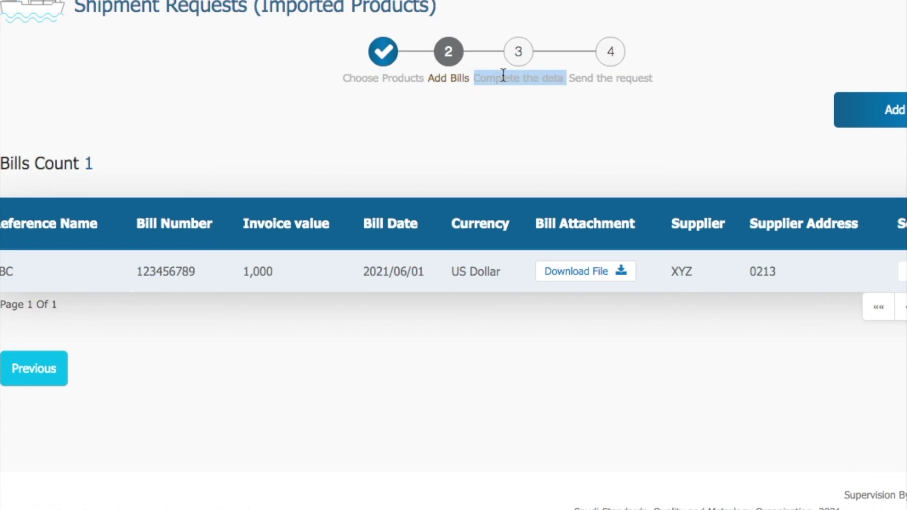
pyautogui.click(590, 130)
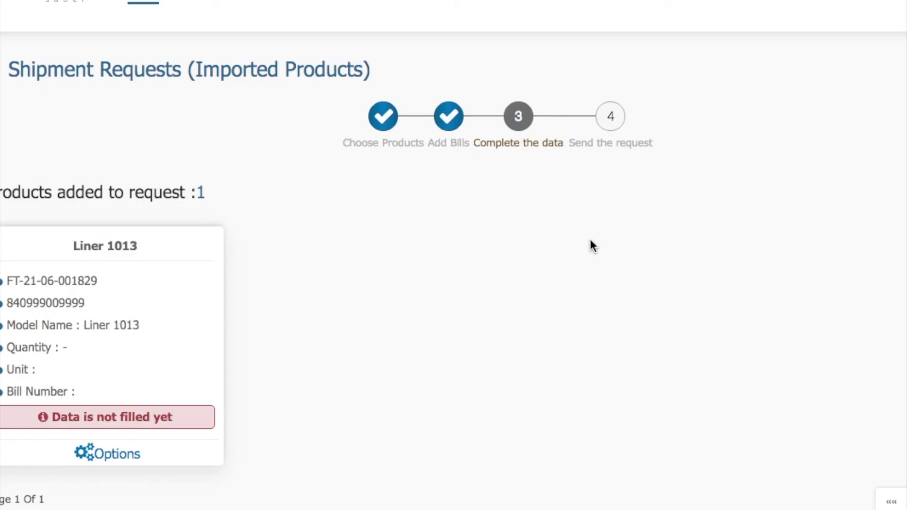
# - Open Fill Missing Data for Liner 1013 and list the bills available for Bill Number
pyautogui.scroll(-1, 590, 245)
pyautogui.scroll(-3, 591, 242)
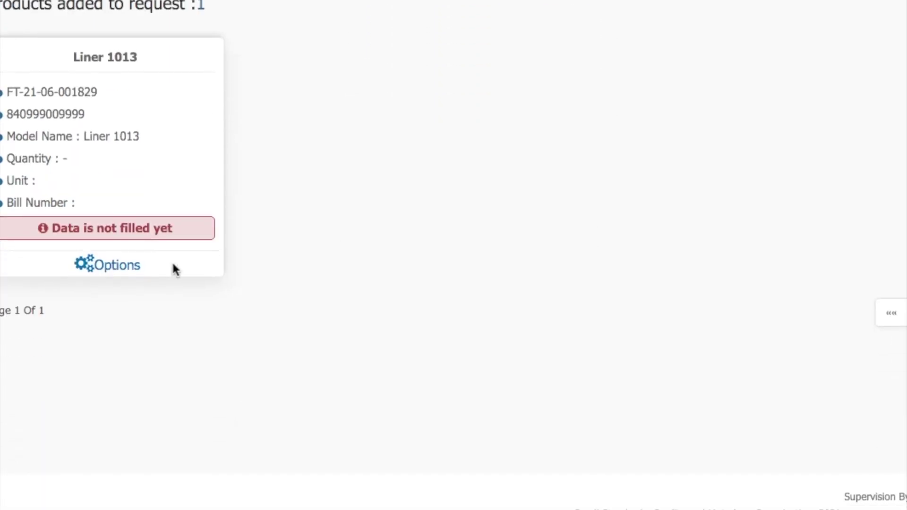
pyautogui.click(118, 265)
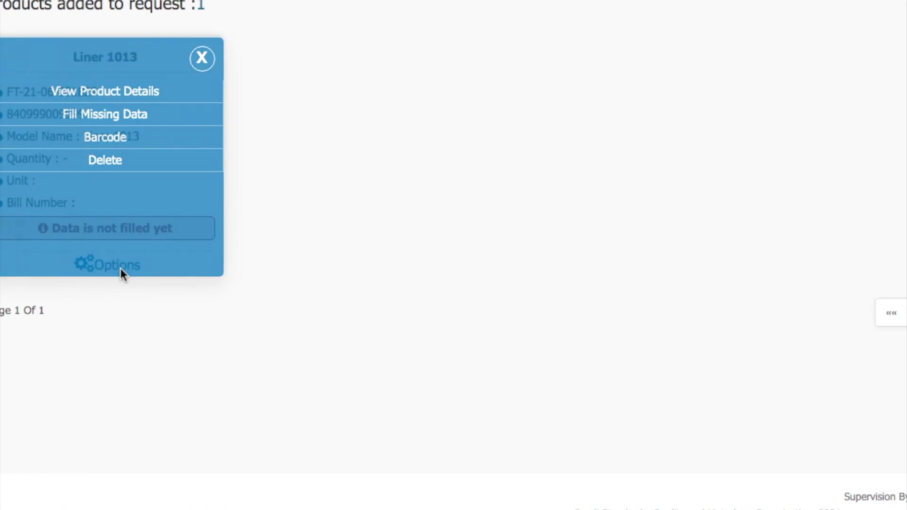
pyautogui.click(114, 116)
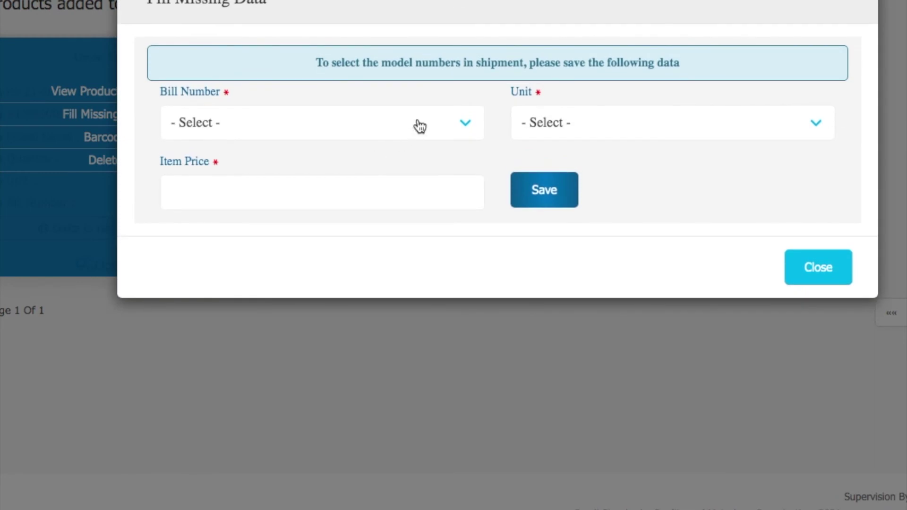
pyautogui.click(420, 126)
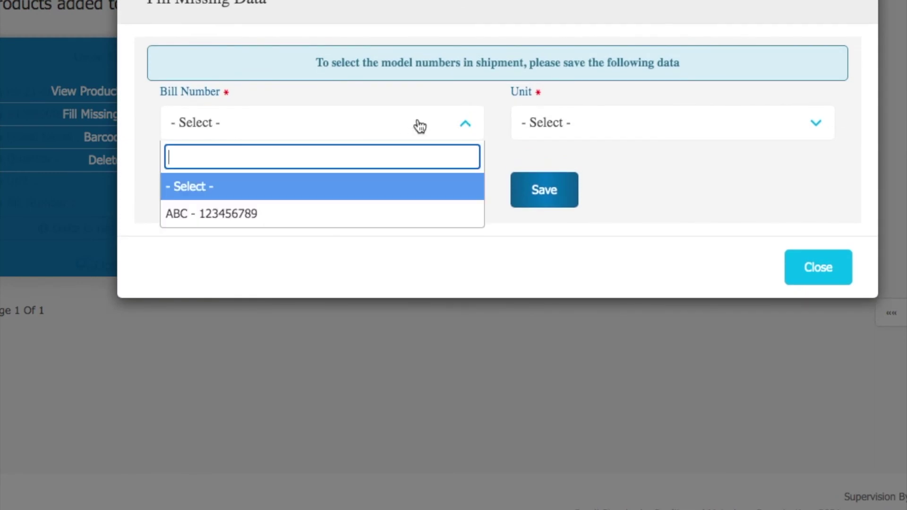